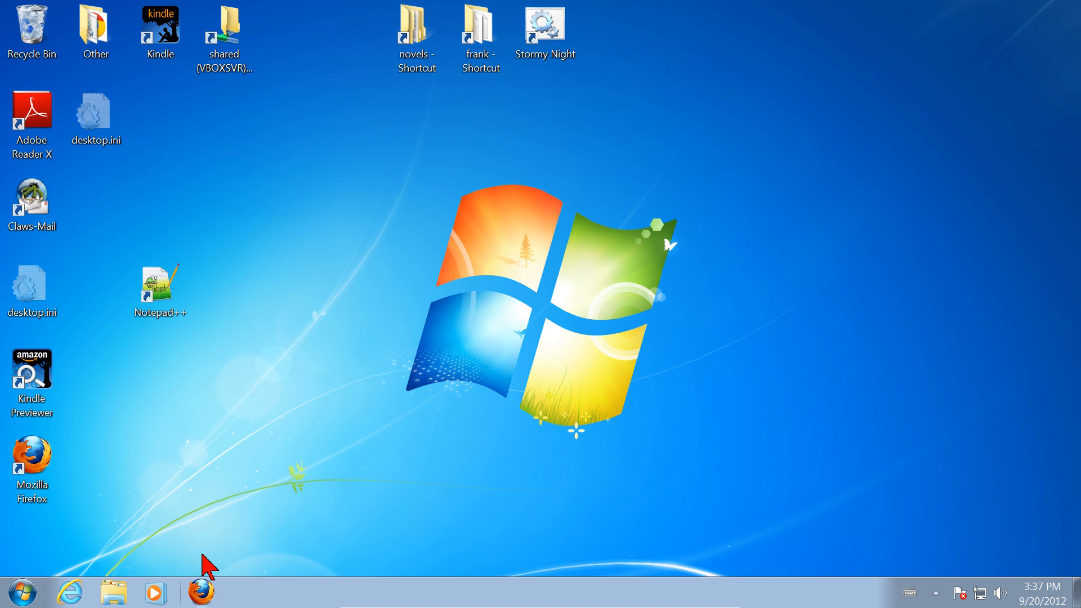
- Open Mozilla Firefox and get the blank tab ready for entering a website address
{"action": "left_click", "coordinate": [203, 593]}
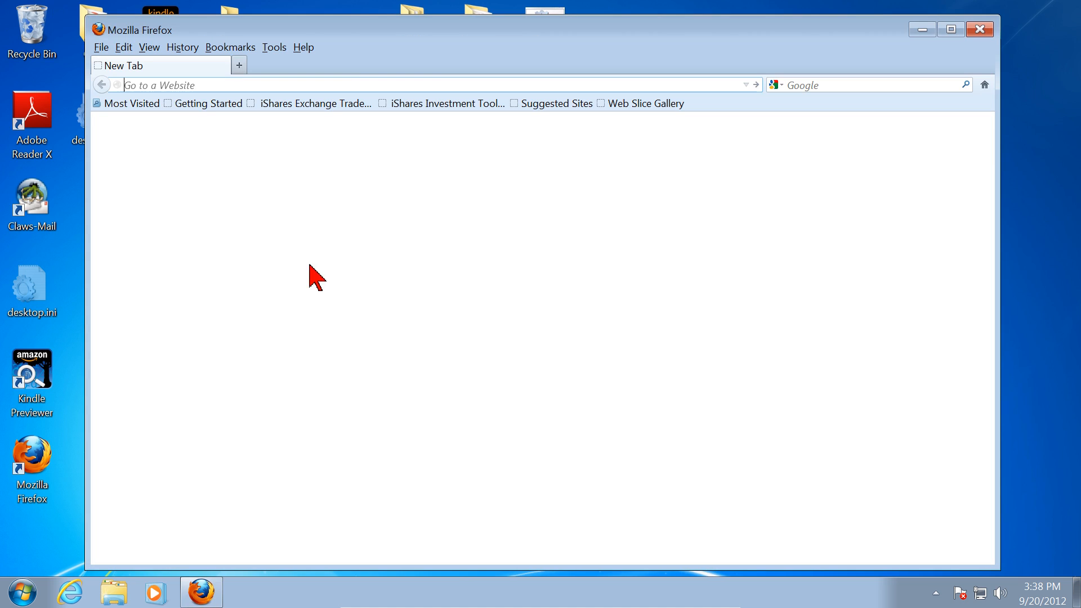
{"action": "left_click", "coordinate": [211, 84]}
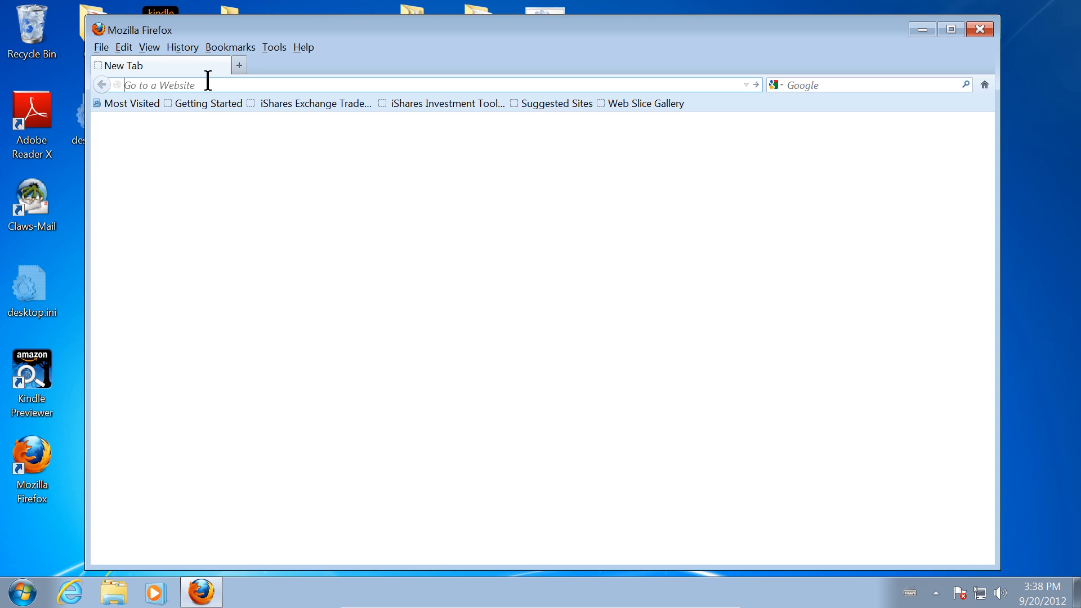
{"action": "type", "text": "python"}
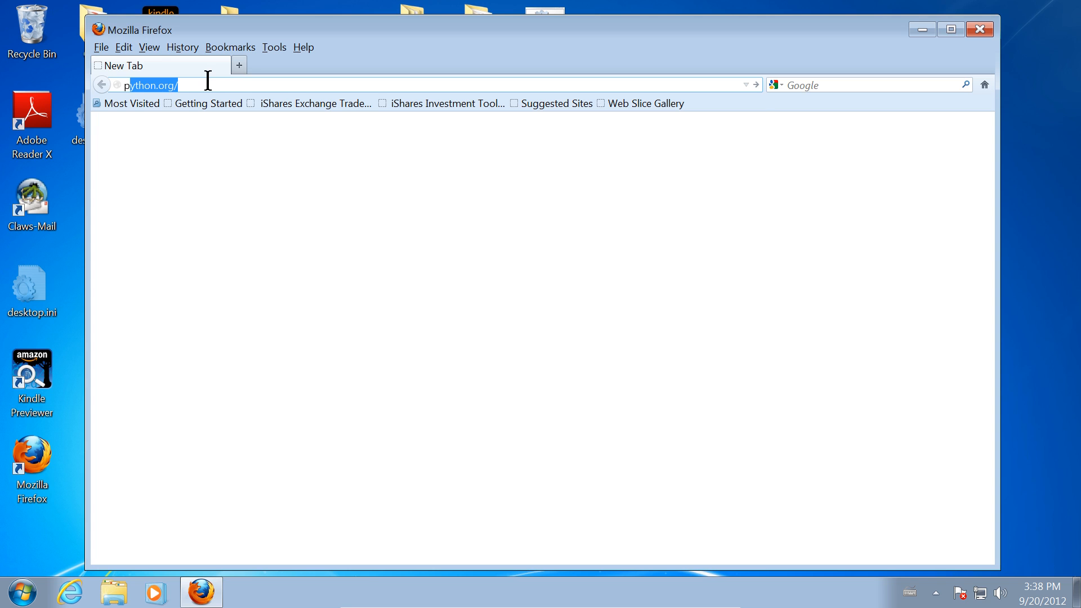
{"action": "type", "text": ".org"}
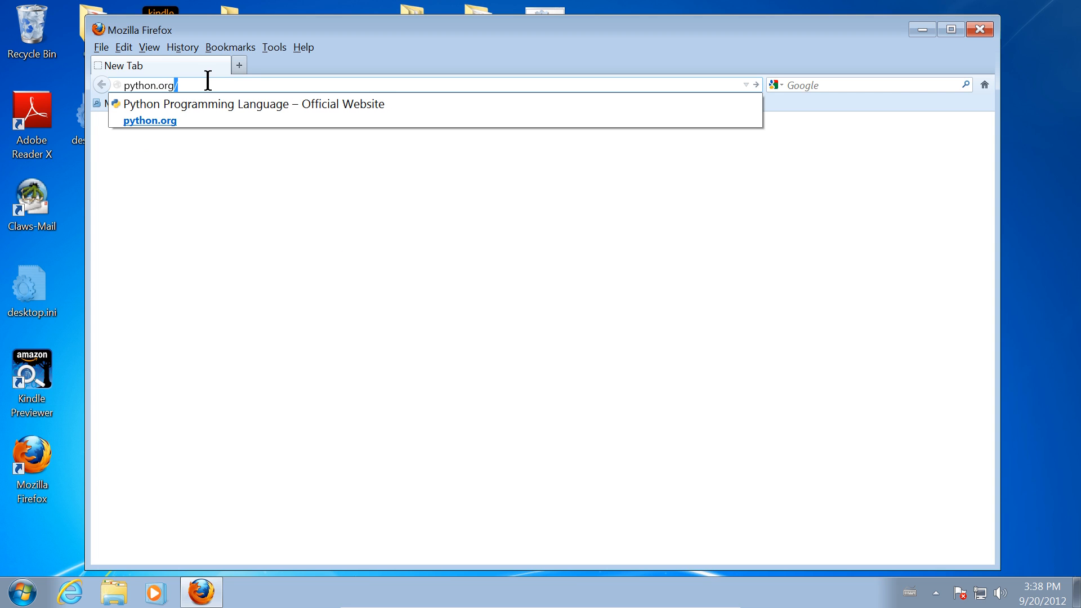
{"action": "key", "text": "BackSpace"}
{"action": "key", "text": "BackSpace"}
{"action": "key", "text": "BackSpace"}
{"action": "key", "text": "BackSpace"}
{"action": "key", "text": "BackSpace"}
{"action": "key", "text": "BackSpace"}
{"action": "key", "text": "BackSpace"}
{"action": "key", "text": "BackSpace"}
{"action": "key", "text": "BackSpace"}
{"action": "key", "text": "BackSpace"}
{"action": "key", "text": "BackSpace"}
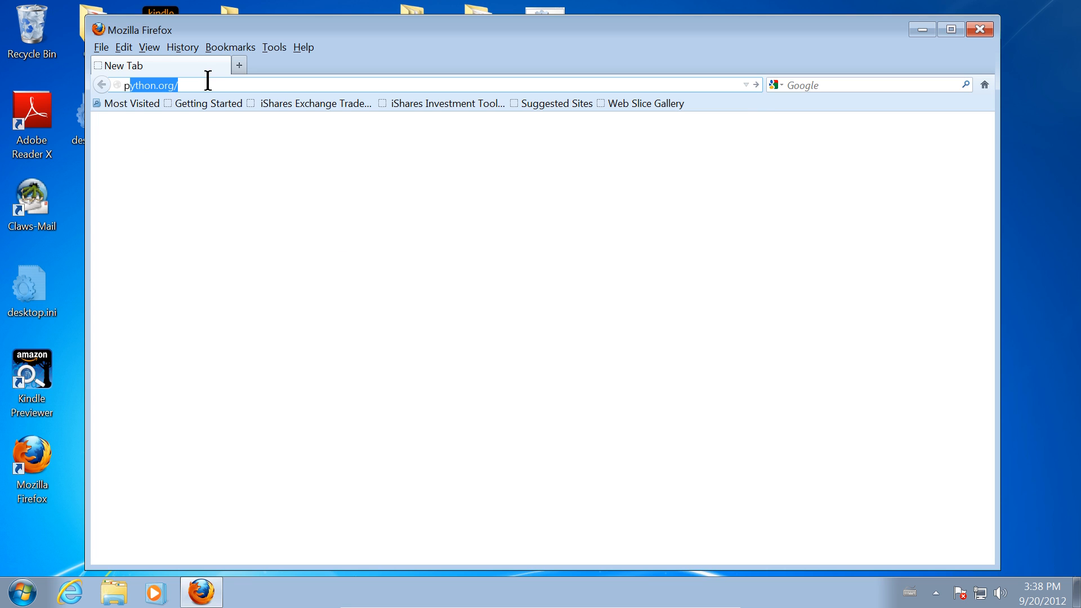
- Enter "py" as the address and open the suggested official Python website, python.org
{"action": "type", "text": "py"}
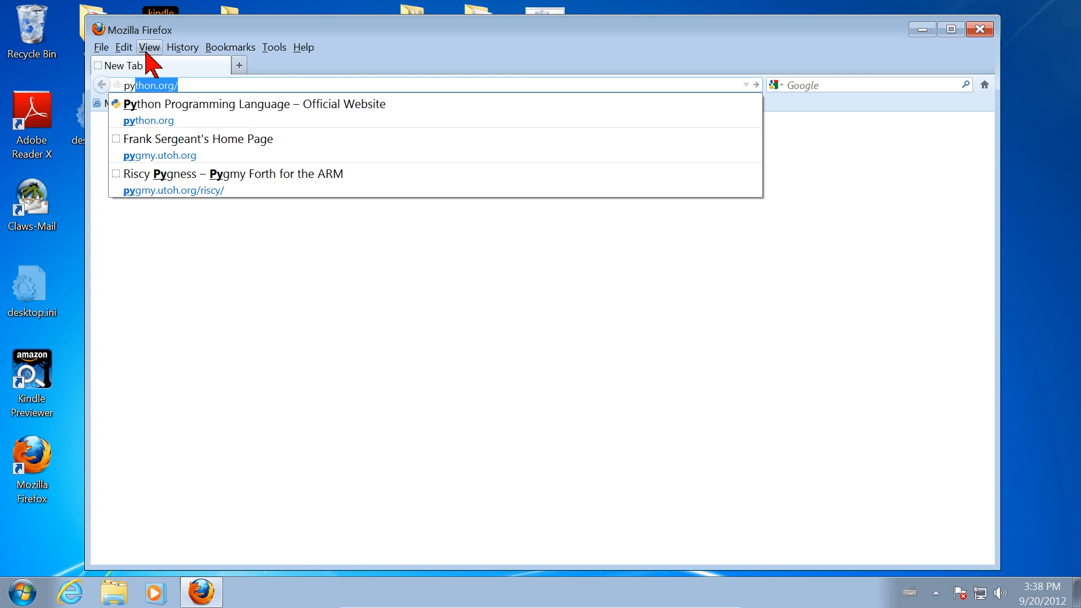
{"action": "left_click", "coordinate": [150, 108]}
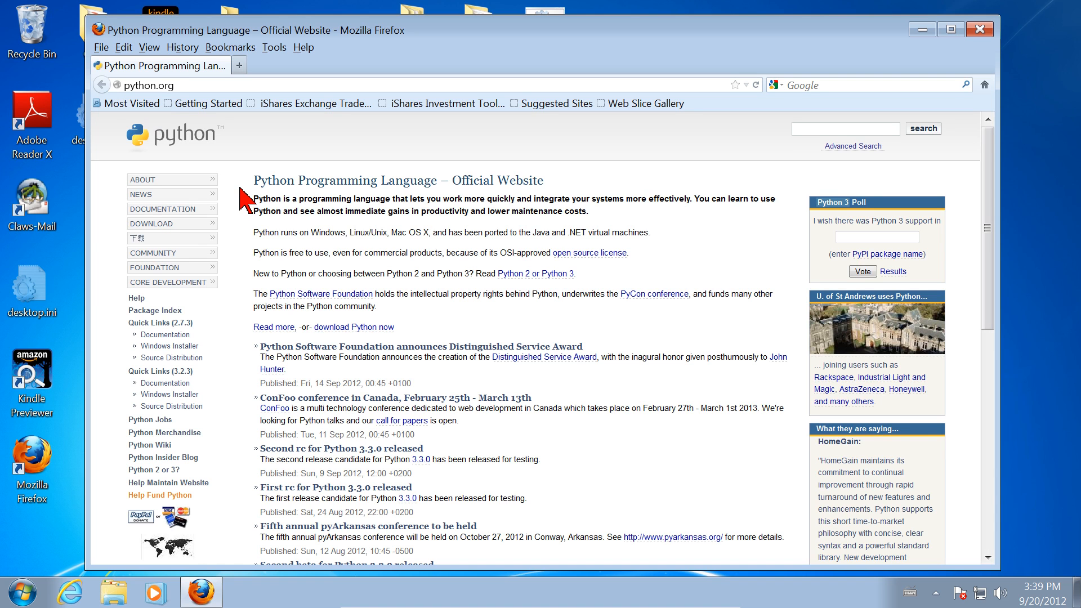
- Look over the python.org home page and open its News section
{"action": "scroll", "coordinate": [246, 201], "scroll_direction": "down", "scroll_amount": 1}
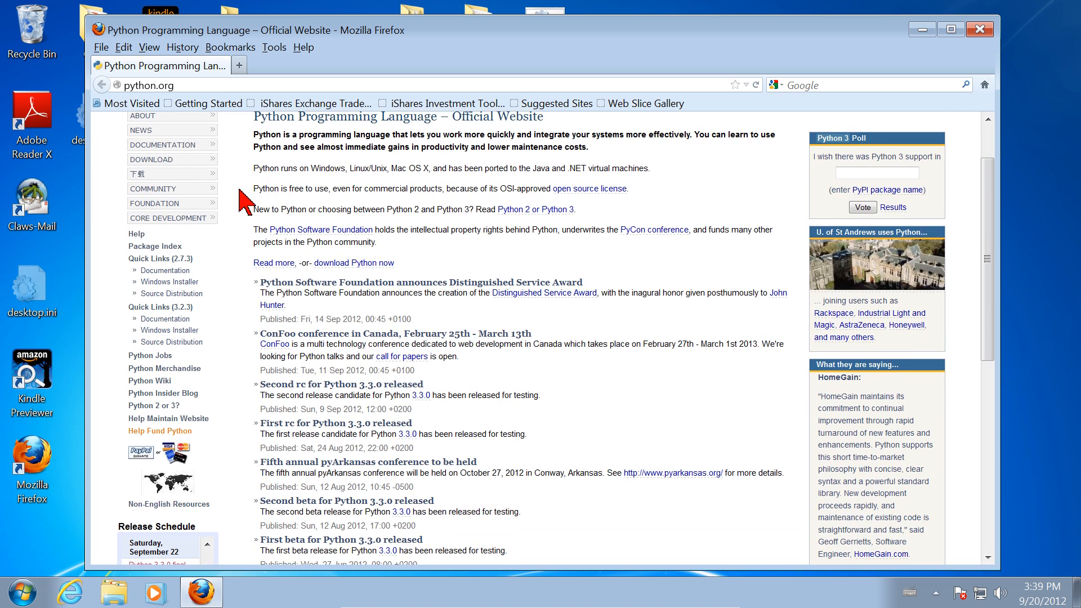
{"action": "scroll", "coordinate": [238, 191], "scroll_direction": "down", "scroll_amount": 2}
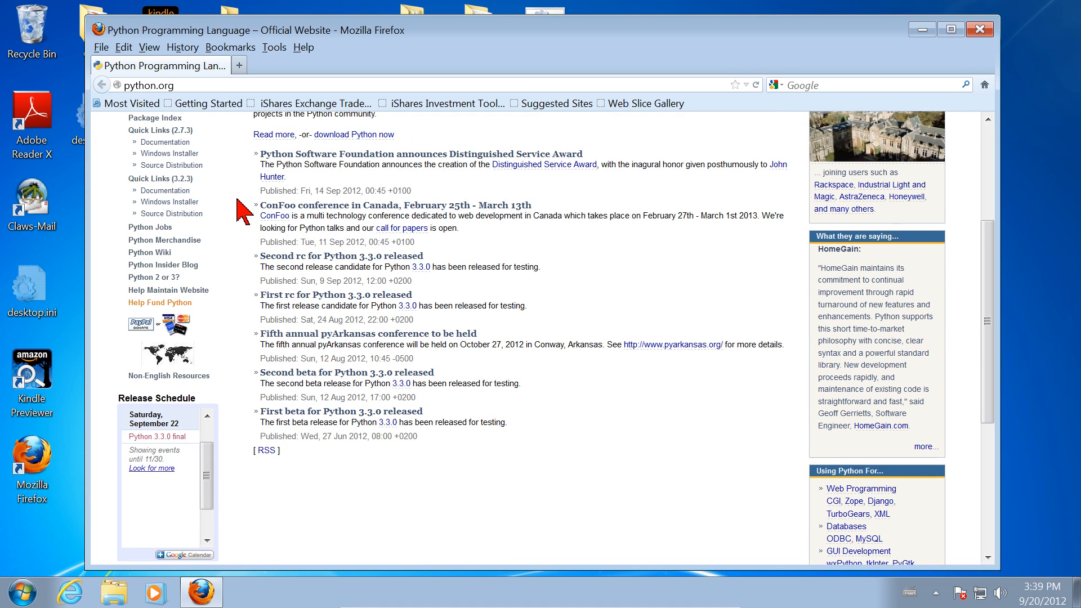
{"action": "scroll", "coordinate": [243, 211], "scroll_direction": "up", "scroll_amount": 3}
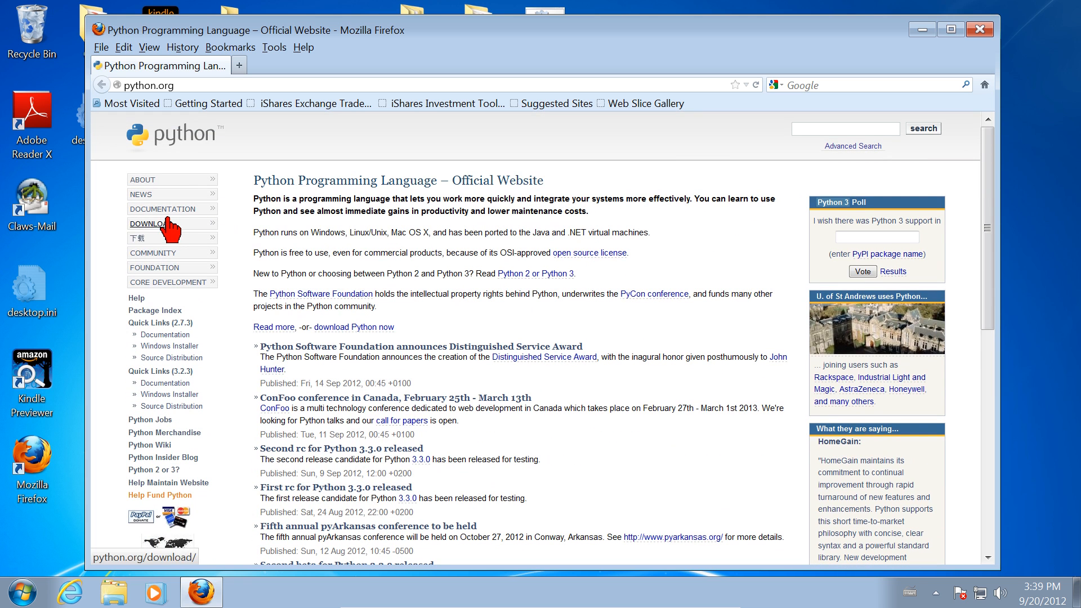
{"action": "left_click", "coordinate": [147, 199]}
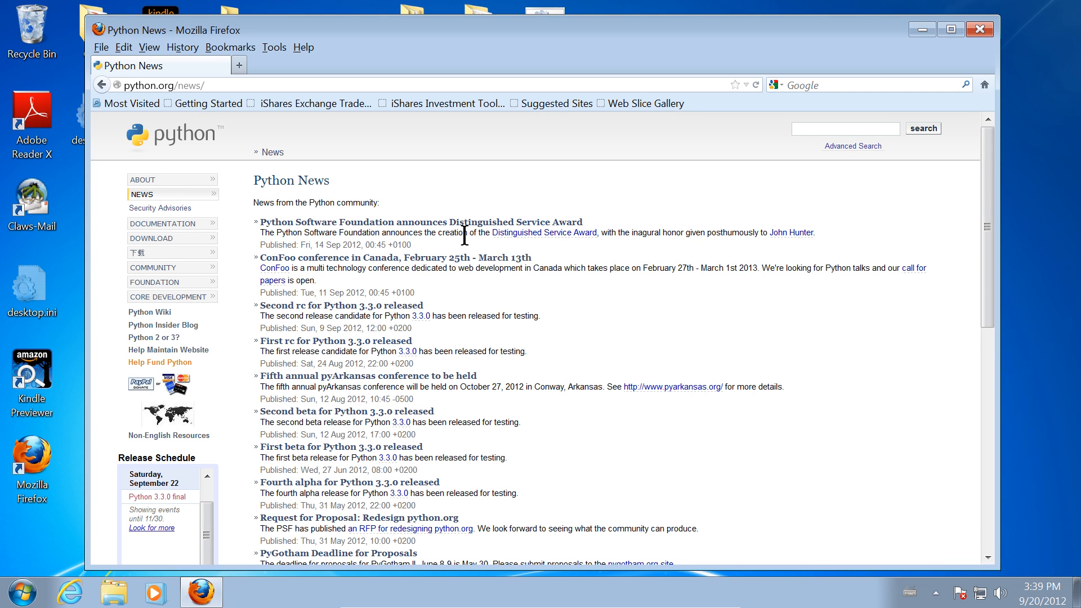
- Open the 3.3.0 link from the second release candidate news item in a new tab and switch to that tab
{"action": "scroll", "coordinate": [423, 236], "scroll_direction": "down", "scroll_amount": 1}
{"action": "scroll", "coordinate": [423, 235], "scroll_direction": "down", "scroll_amount": 2}
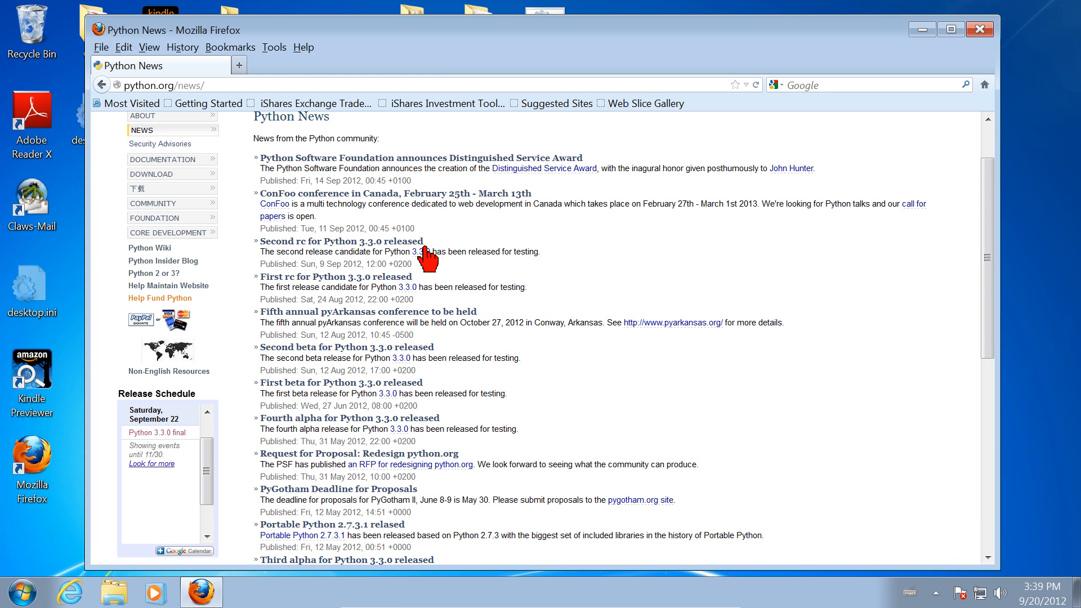
{"action": "right_click", "coordinate": [420, 253]}
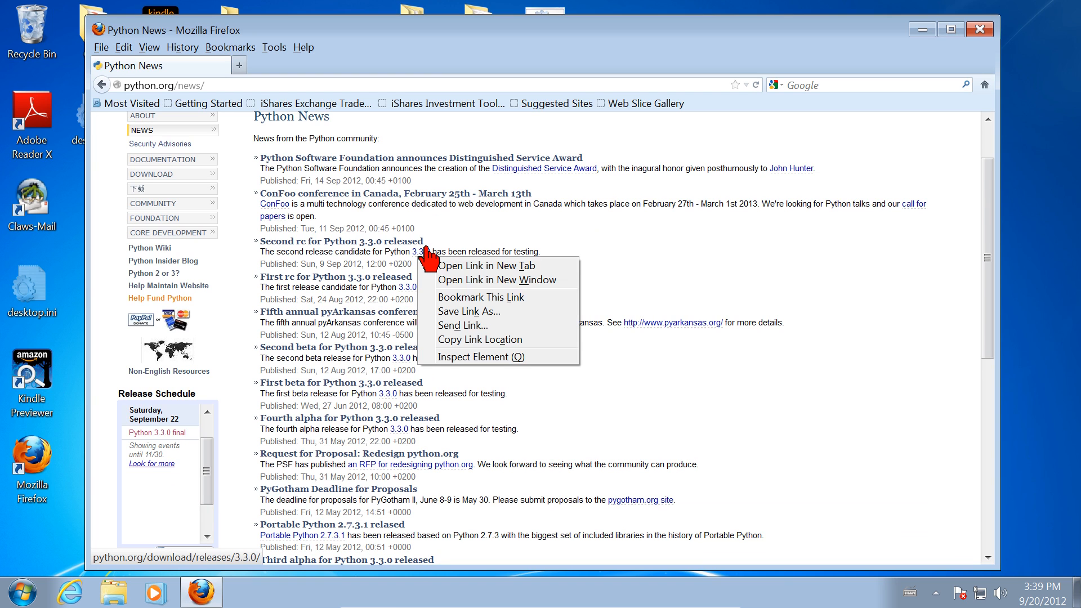
{"action": "left_click", "coordinate": [463, 266]}
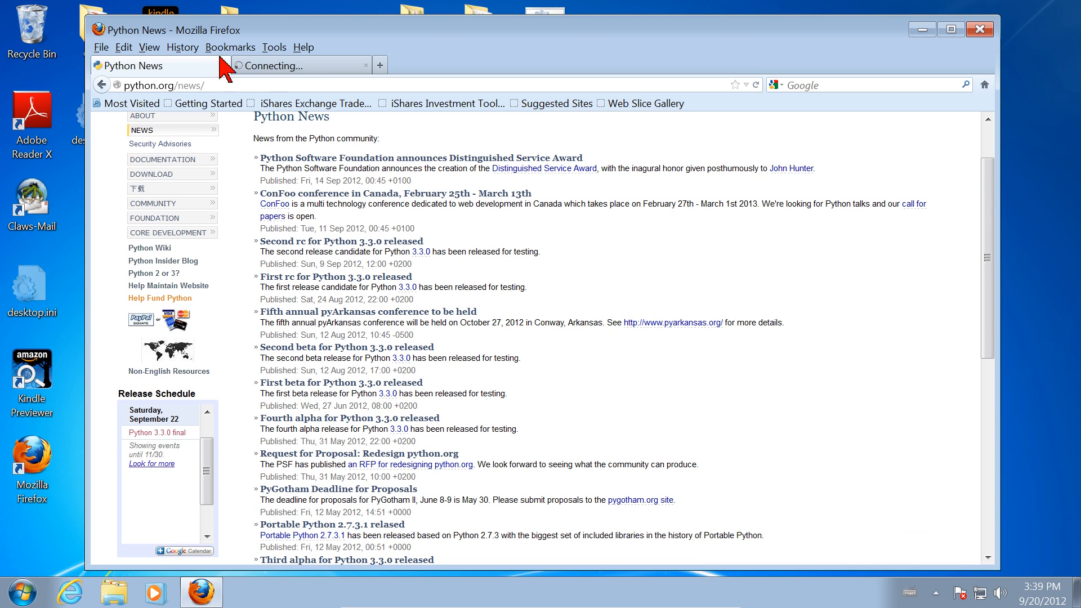
{"action": "left_click", "coordinate": [316, 67]}
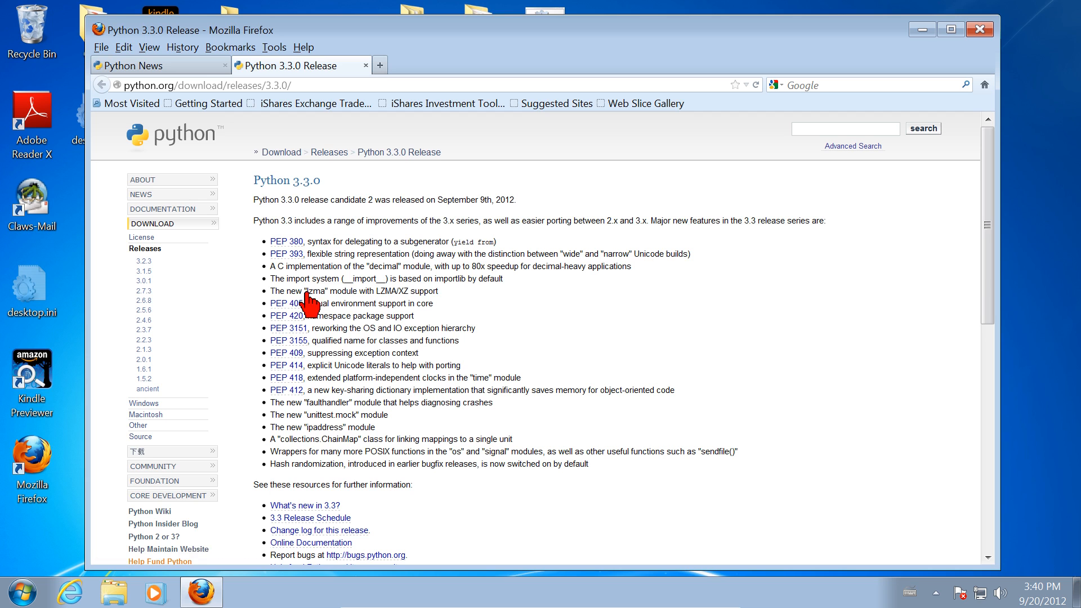
- Save the target of the PEP 405 link to C:\Python32 under the suggested file name uPGrG58+.htm.part.htm
{"action": "right_click", "coordinate": [281, 309]}
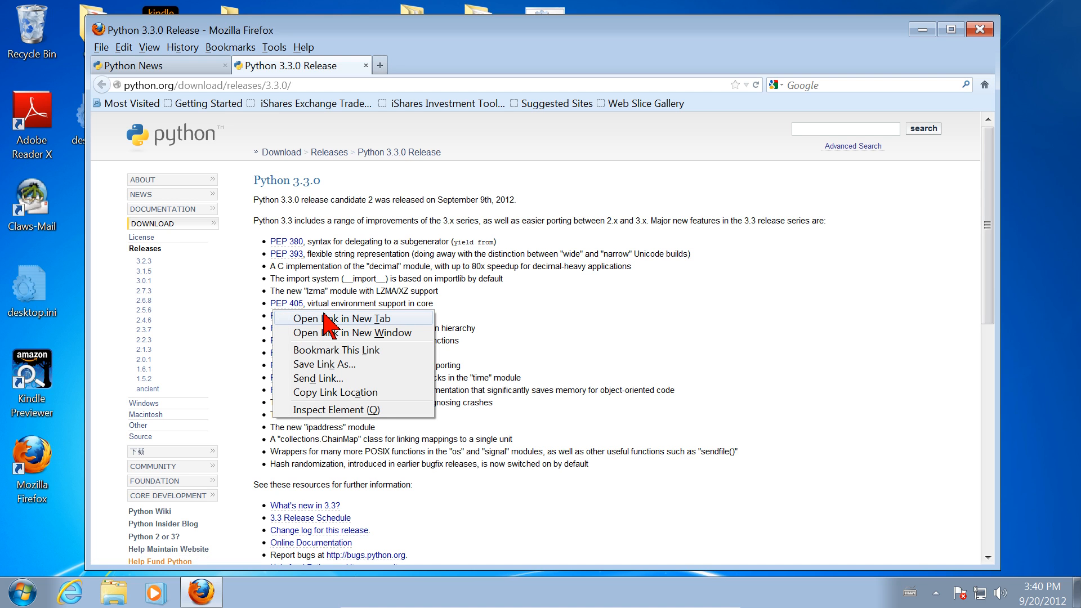
{"action": "left_click", "coordinate": [373, 364]}
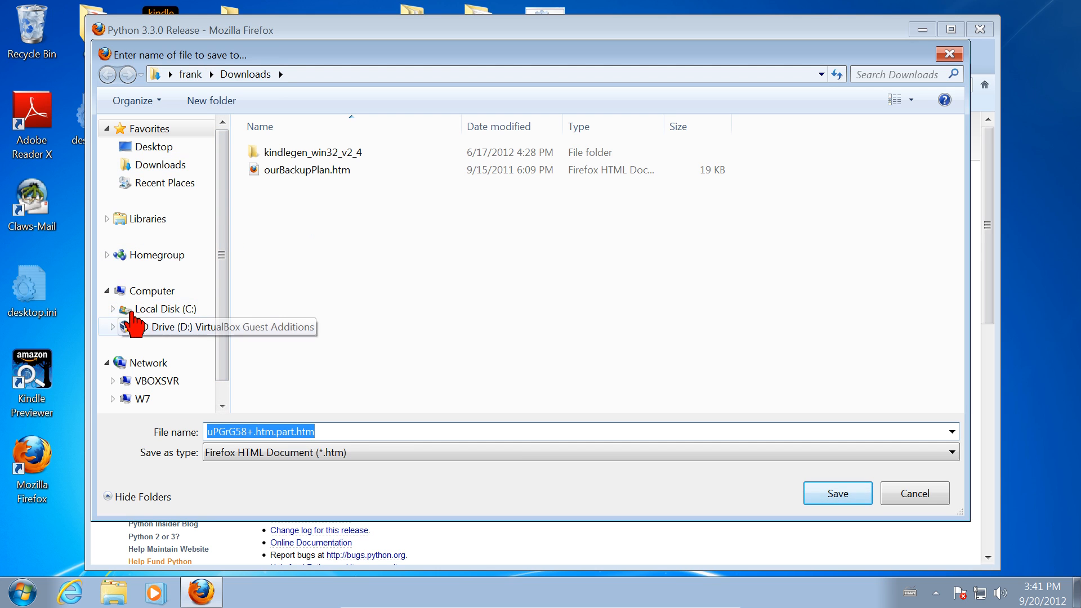
{"action": "left_click", "coordinate": [113, 309]}
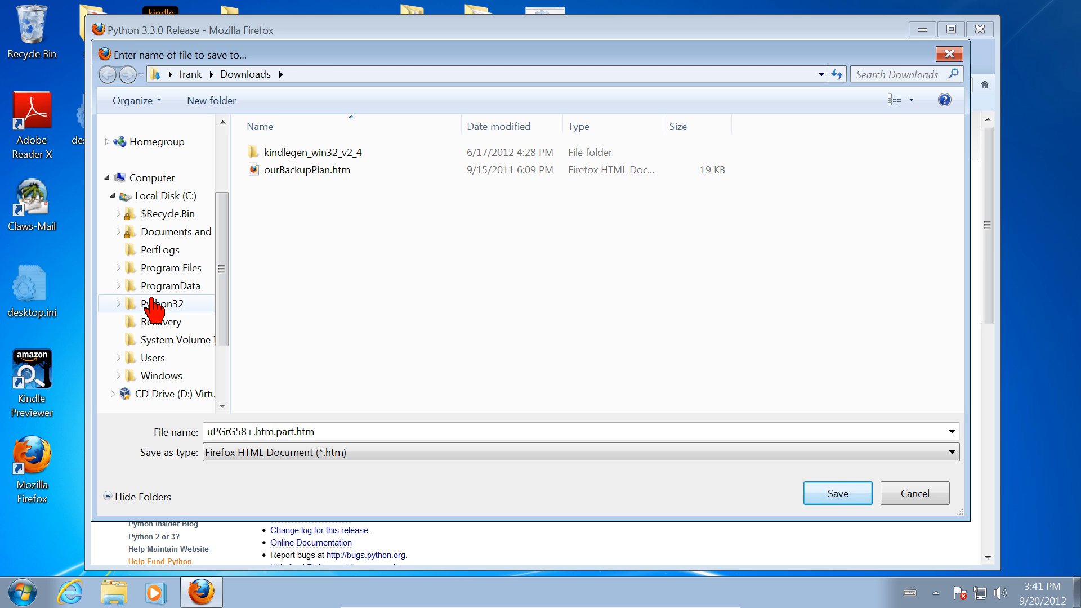
{"action": "left_click", "coordinate": [151, 301]}
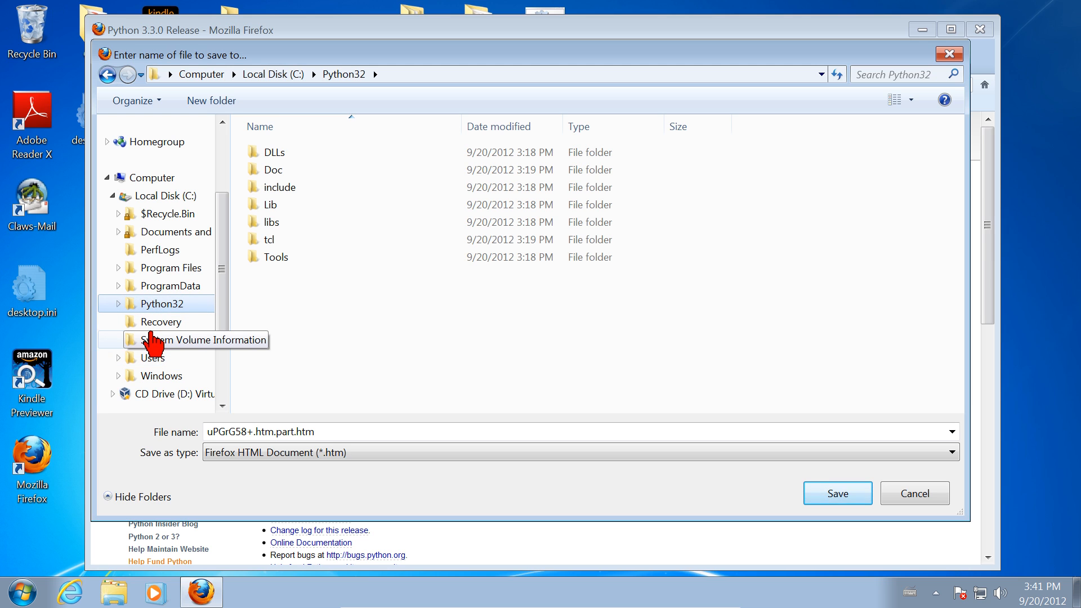
{"action": "left_click", "coordinate": [118, 358]}
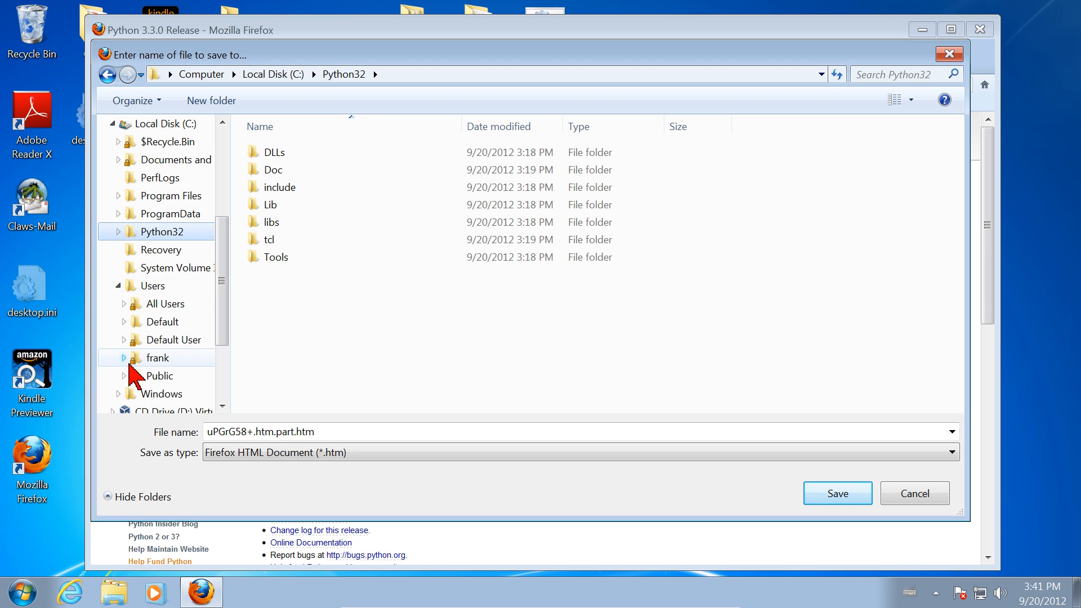
{"action": "left_click", "coordinate": [150, 358]}
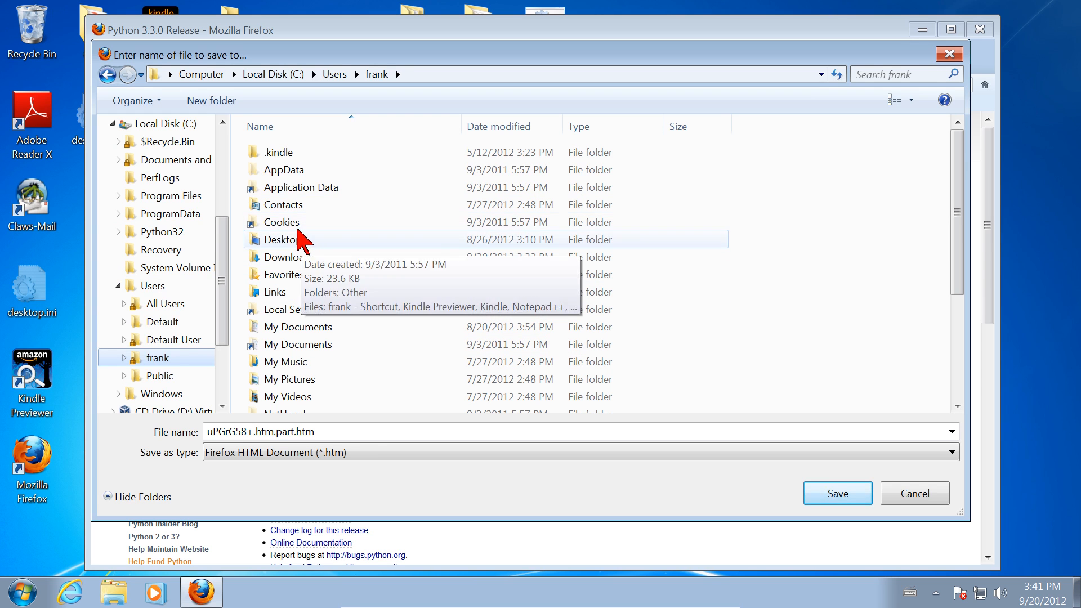
{"action": "left_click", "coordinate": [154, 232]}
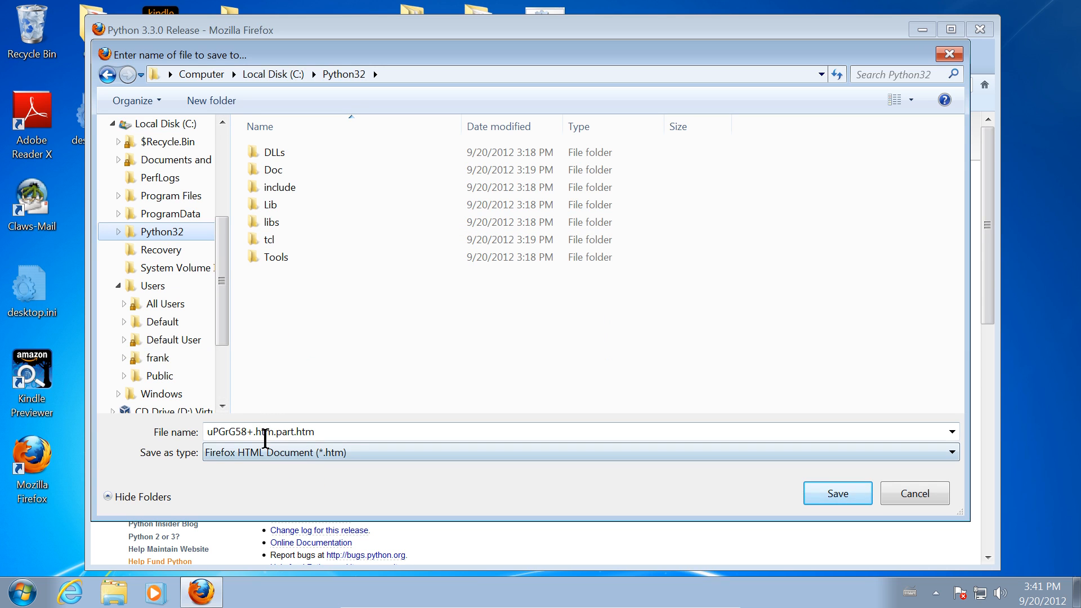
{"action": "left_click", "coordinate": [827, 493]}
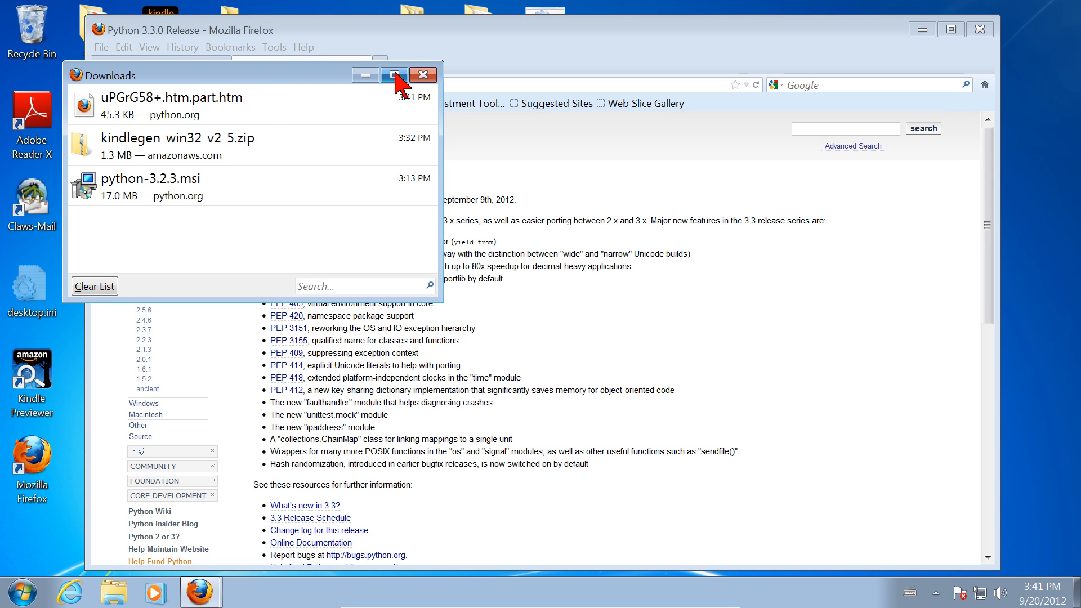
- Move the Downloads window lower and browse to the Python32 folder on drive C in Windows Explorer
{"action": "left_click_drag", "start_coordinate": [288, 74], "coordinate": [306, 160]}
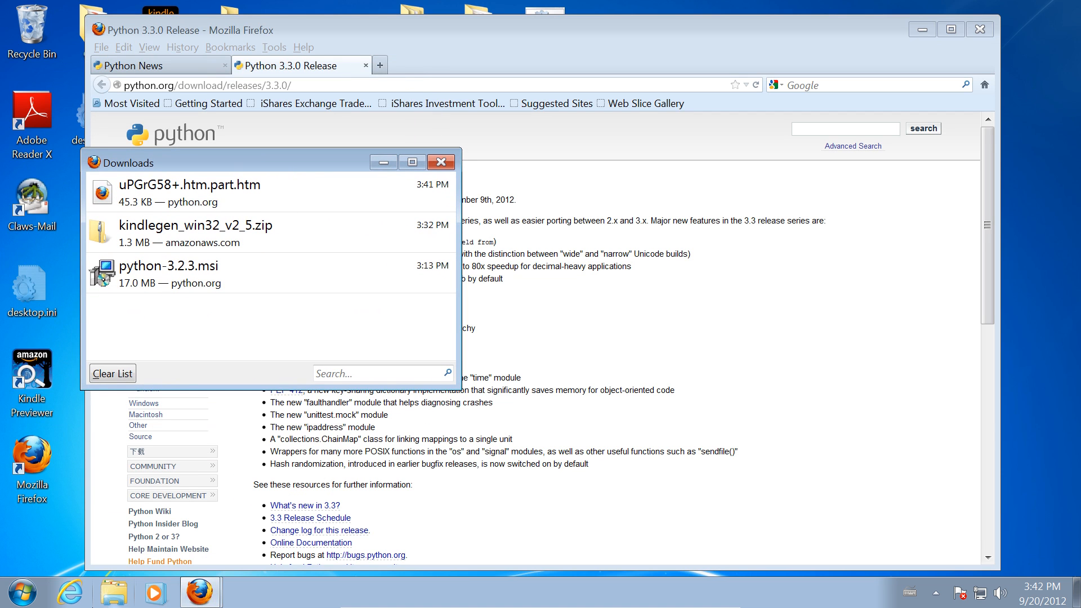
{"action": "right_click", "coordinate": [21, 596]}
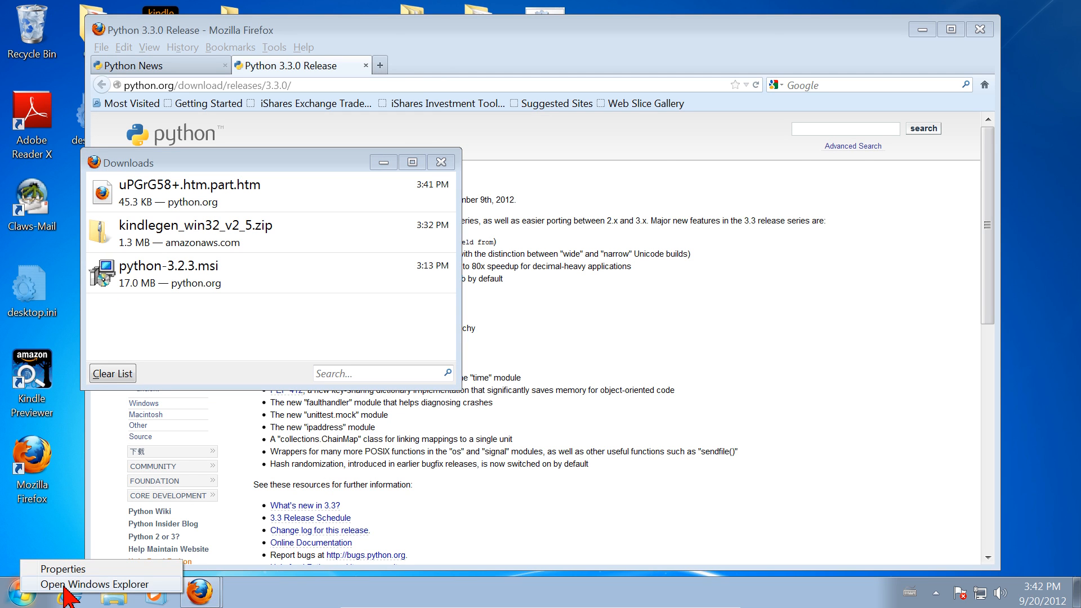
{"action": "left_click", "coordinate": [64, 585]}
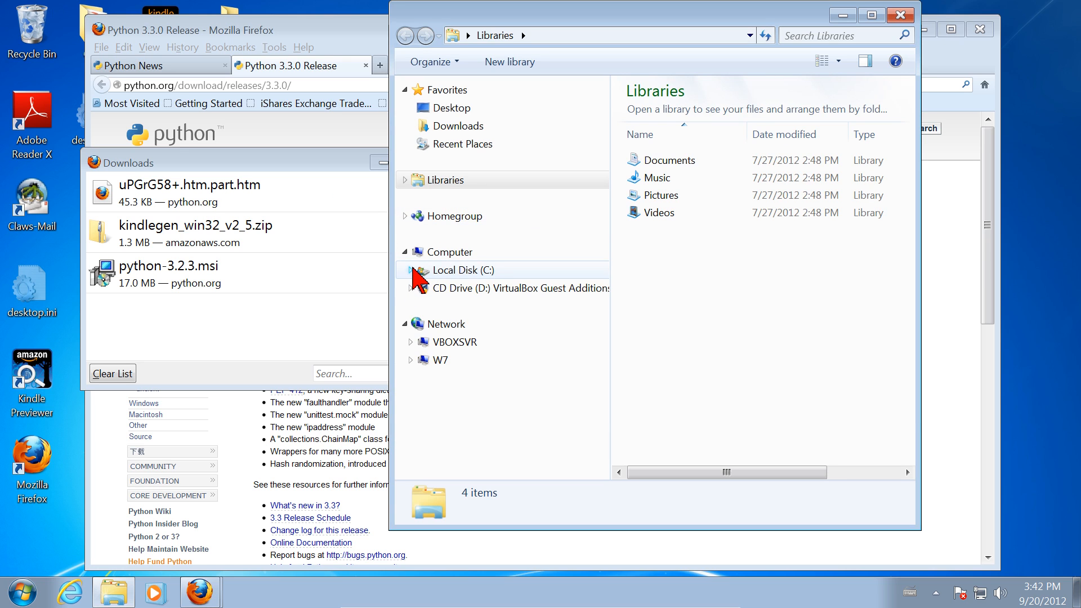
{"action": "left_click", "coordinate": [410, 271]}
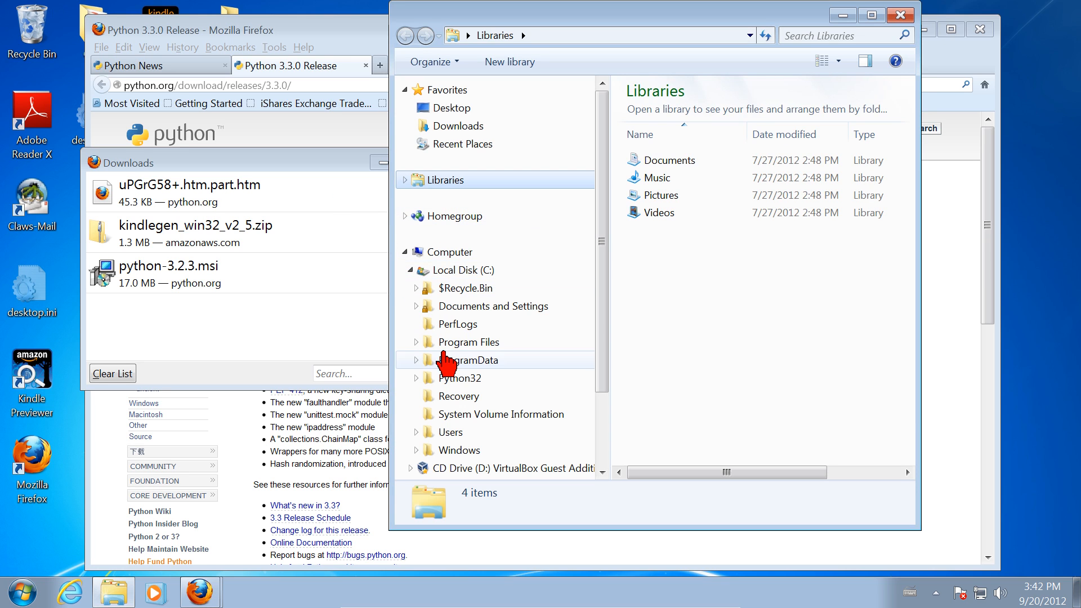
{"action": "left_click", "coordinate": [444, 378]}
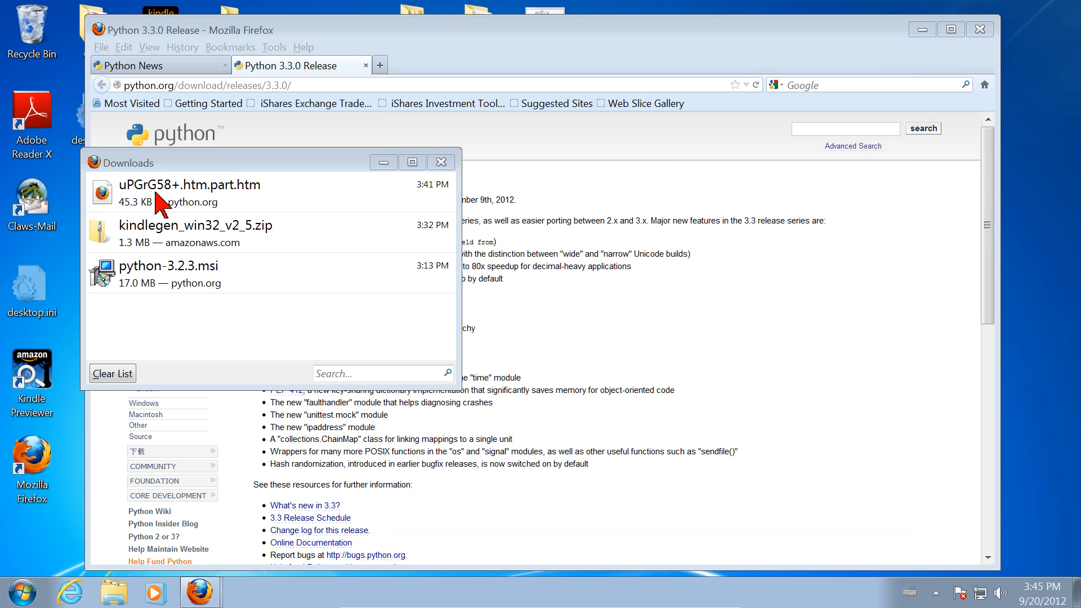
- Move the Downloads window out of the way and show Computer in a new Windows Explorer window
{"action": "left_click_drag", "start_coordinate": [192, 169], "coordinate": [130, 73]}
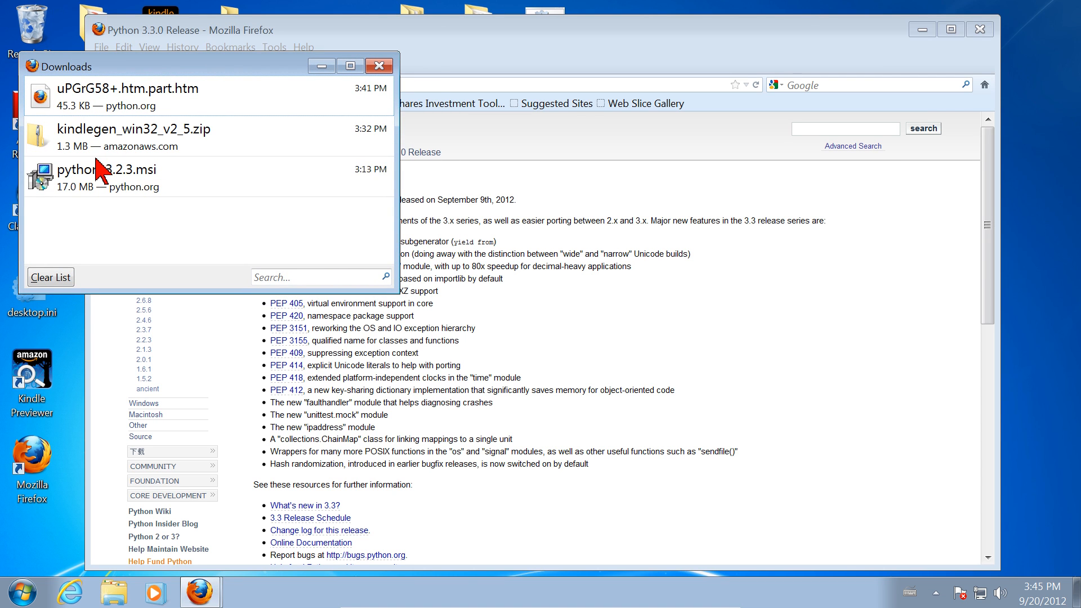
{"action": "left_click", "coordinate": [20, 593]}
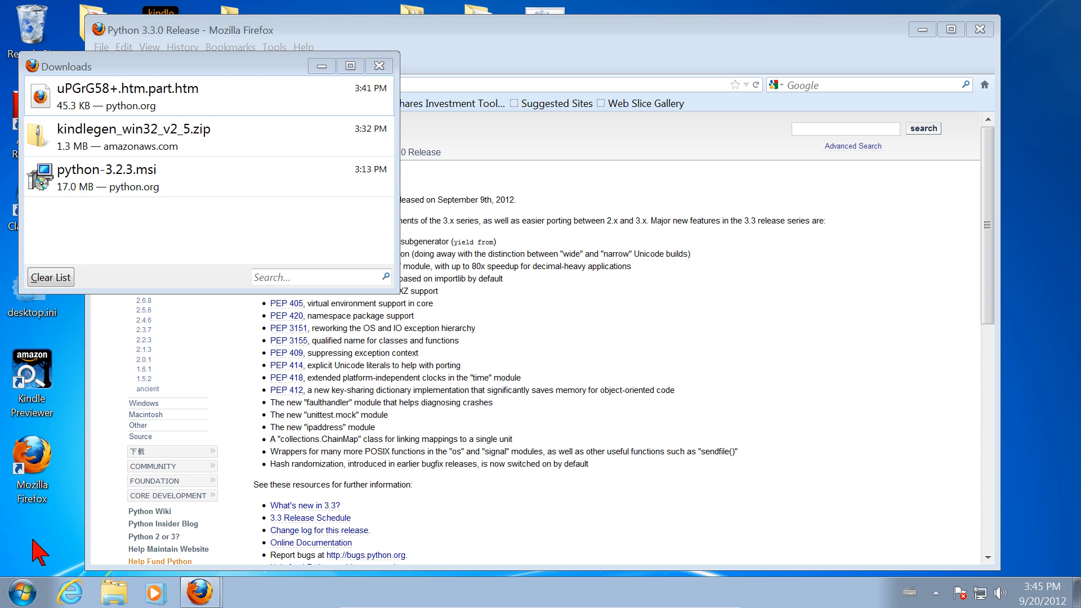
{"action": "right_click", "coordinate": [21, 595]}
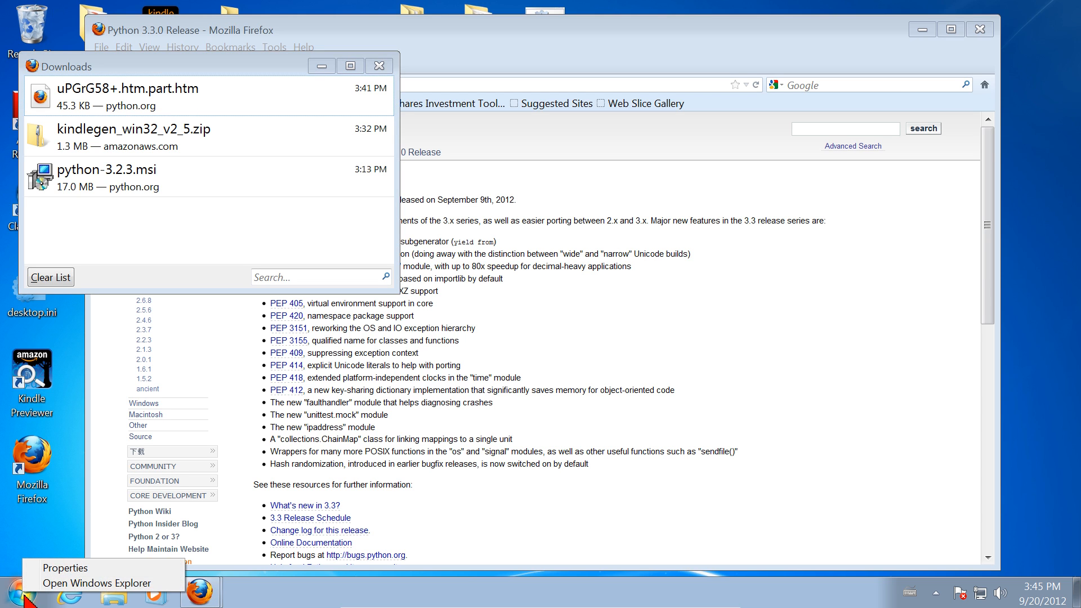
{"action": "left_click", "coordinate": [88, 583]}
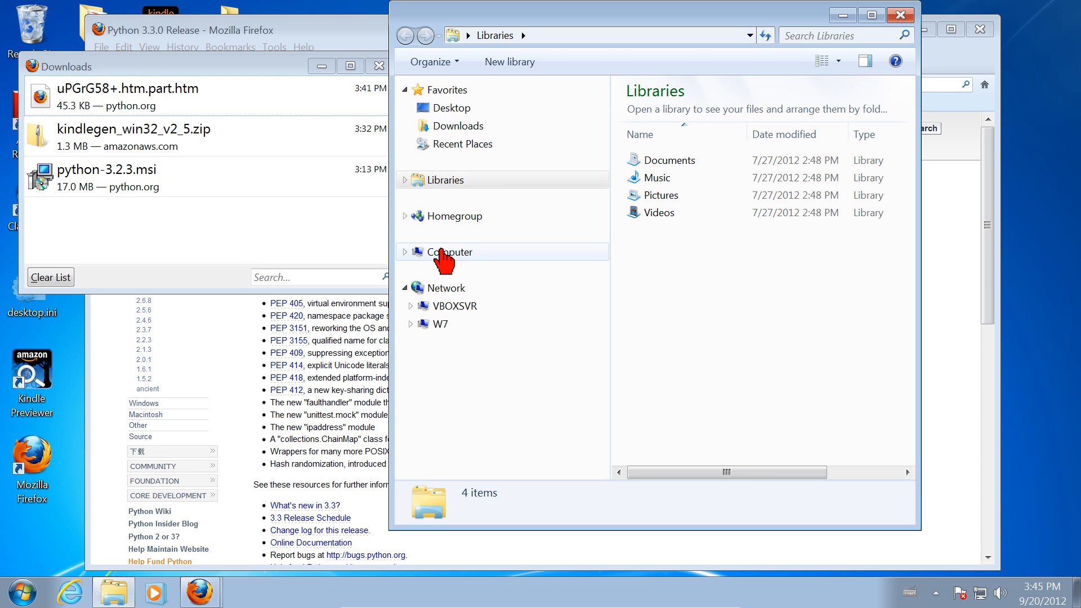
{"action": "left_click", "coordinate": [442, 253]}
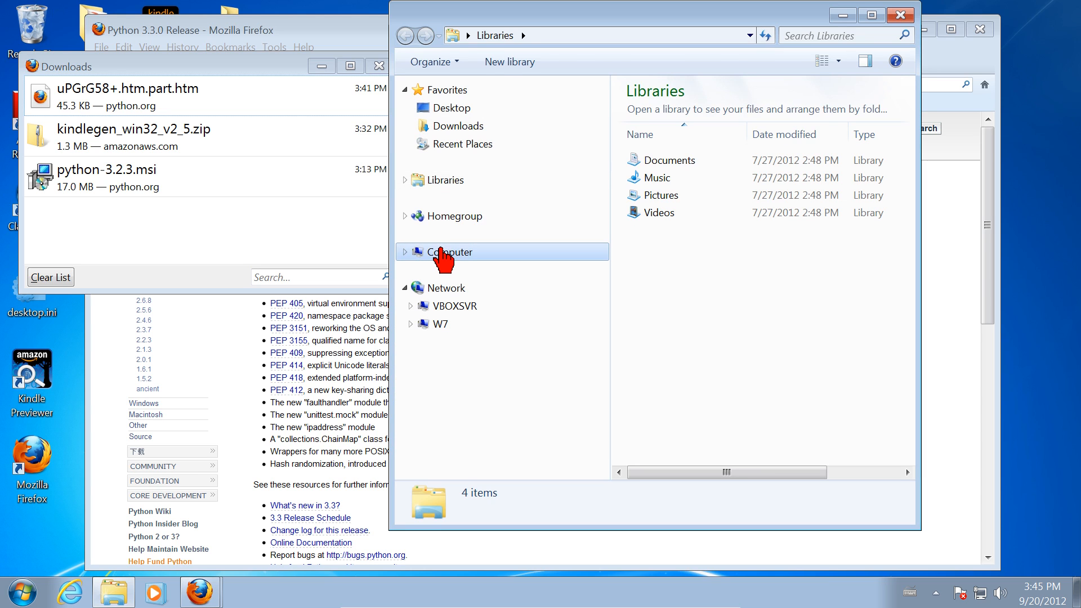
- Search the computer for "up" and locate uPGrG58+.htm.part.htm among the results
{"action": "left_click", "coordinate": [803, 29]}
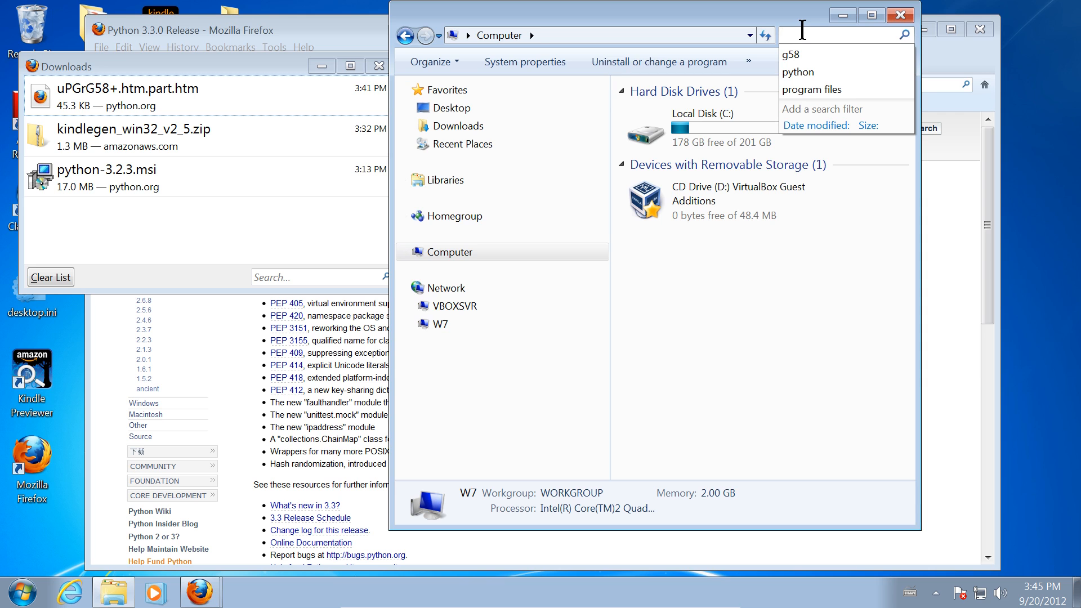
{"action": "type", "text": "up"}
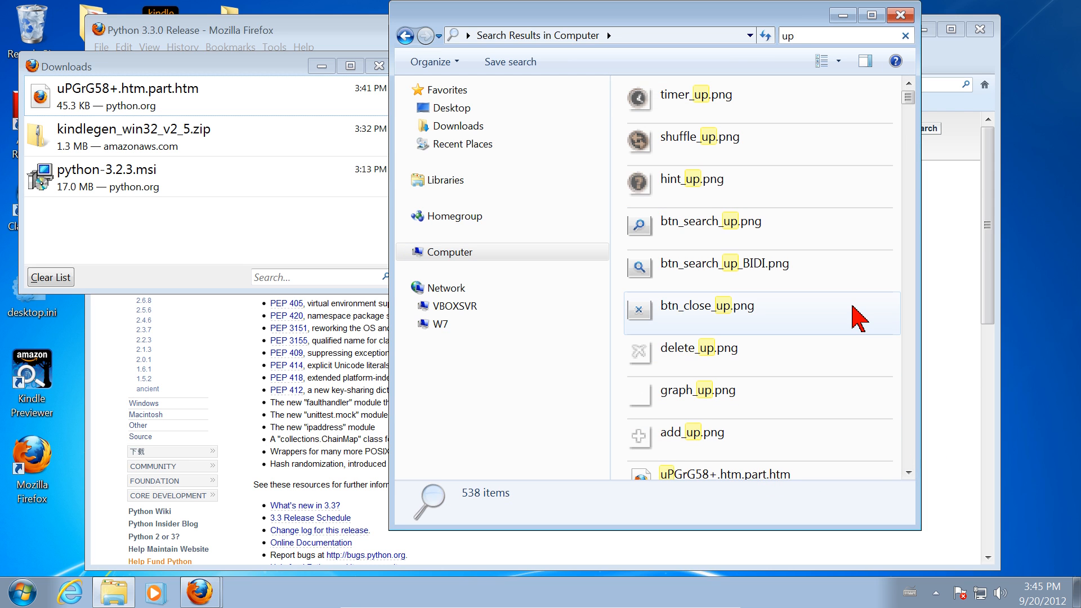
{"action": "left_click_drag", "start_coordinate": [907, 99], "coordinate": [912, 89]}
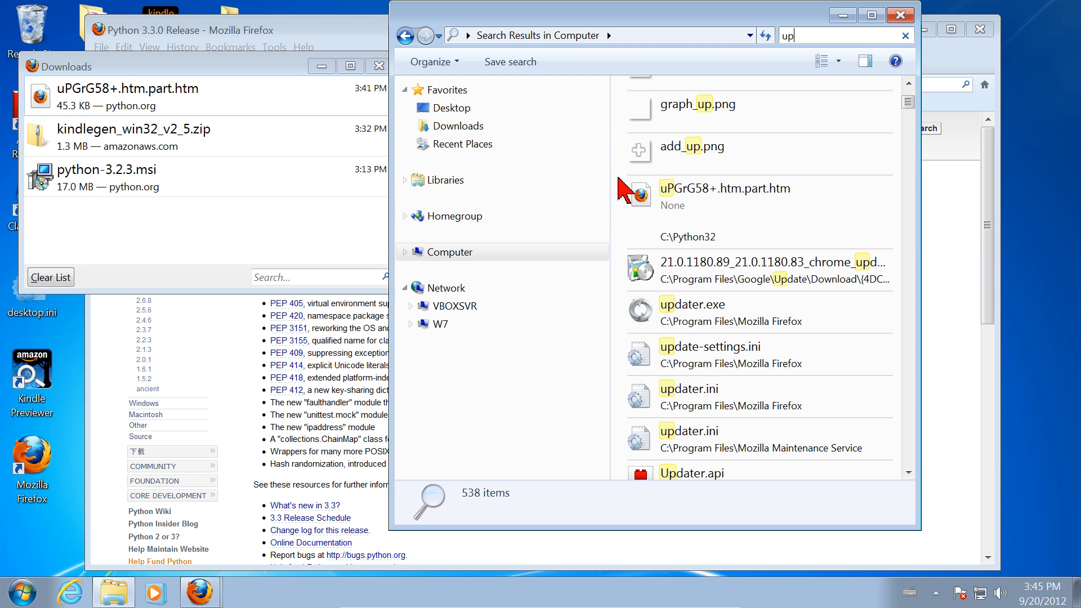